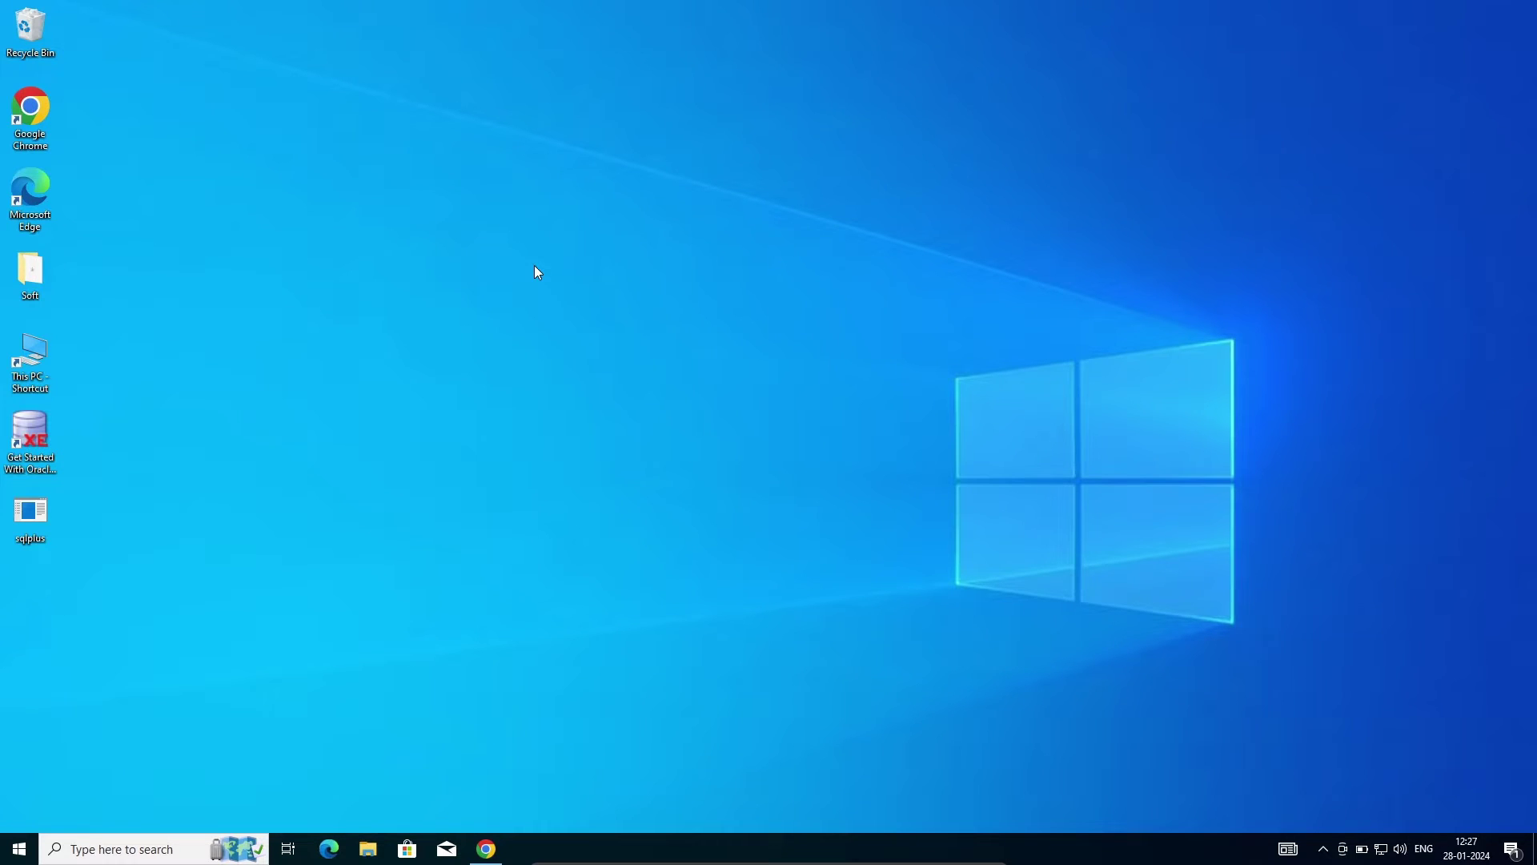
- Launch Google Chrome from the Windows taskbar
{"action": "left_click", "coordinate": [486, 849]}
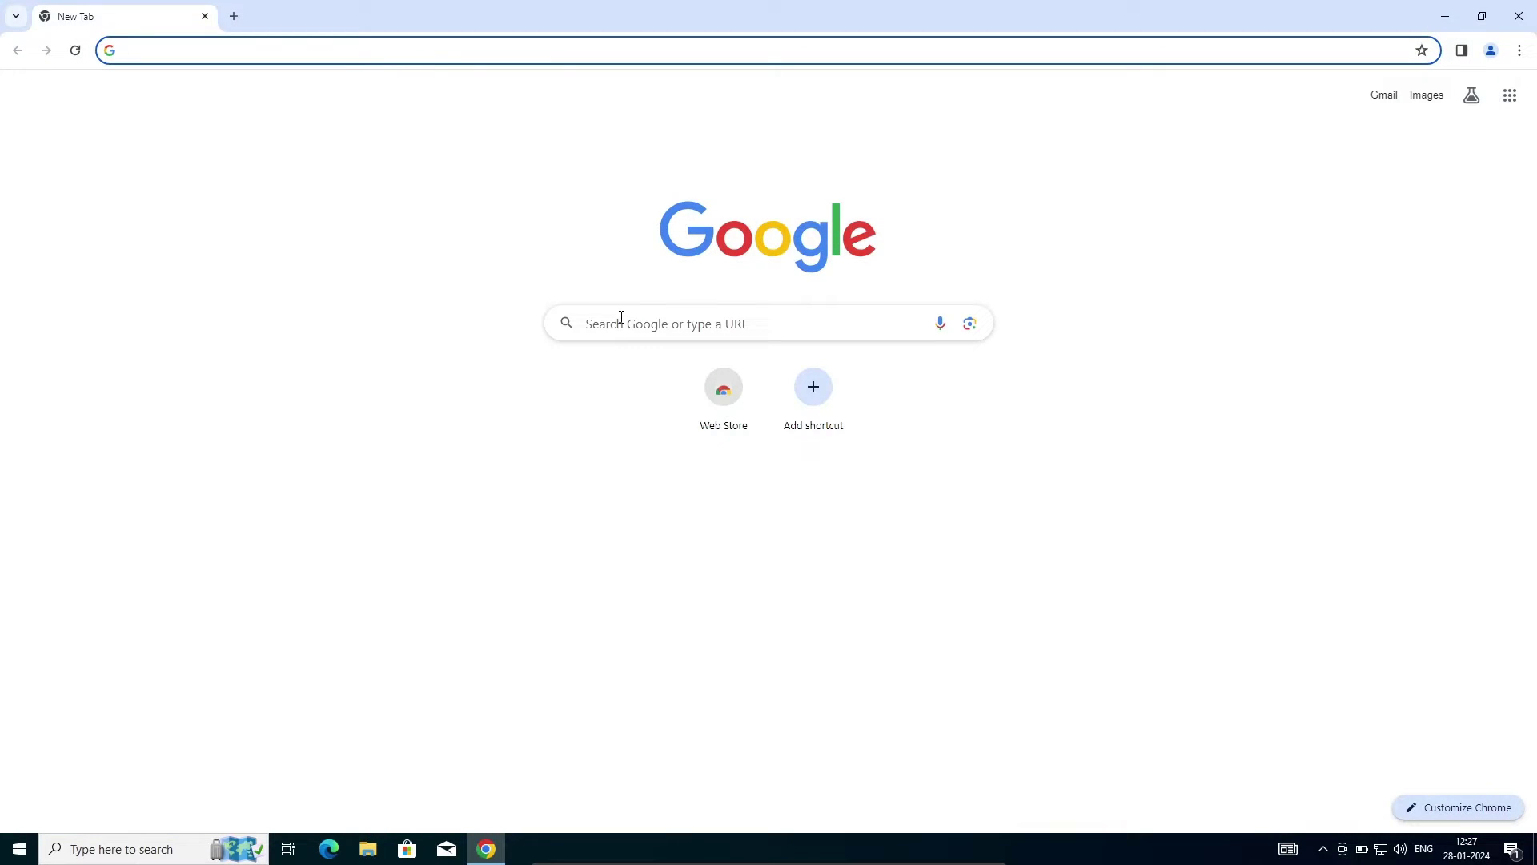
- Search Google for 'nodejs' and open the official Node.js website
{"action": "left_click", "coordinate": [621, 317]}
{"action": "type", "text": "nodejs"}
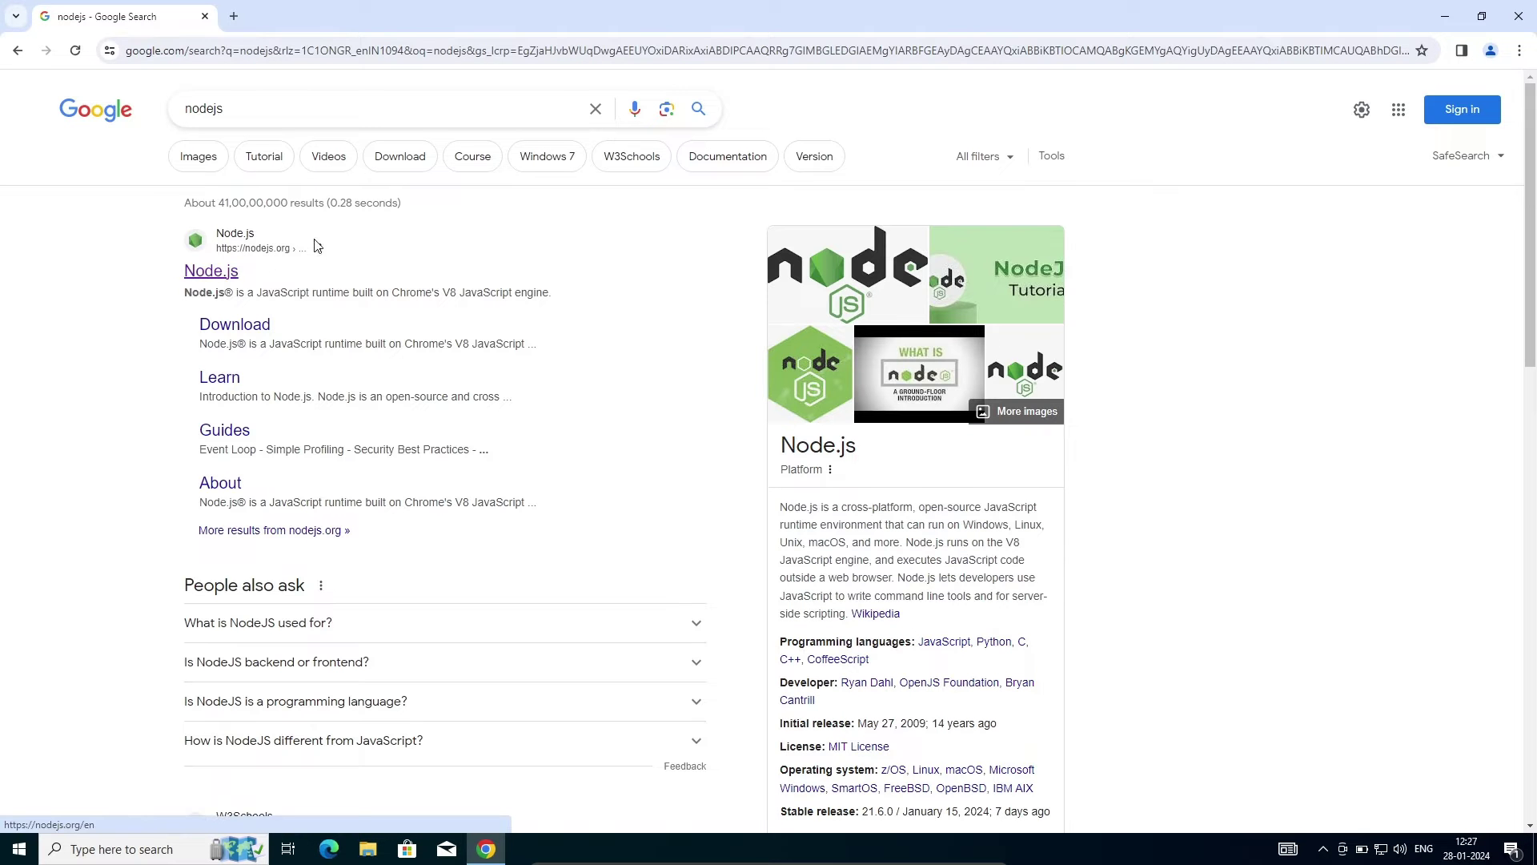
{"action": "left_click", "coordinate": [202, 276]}
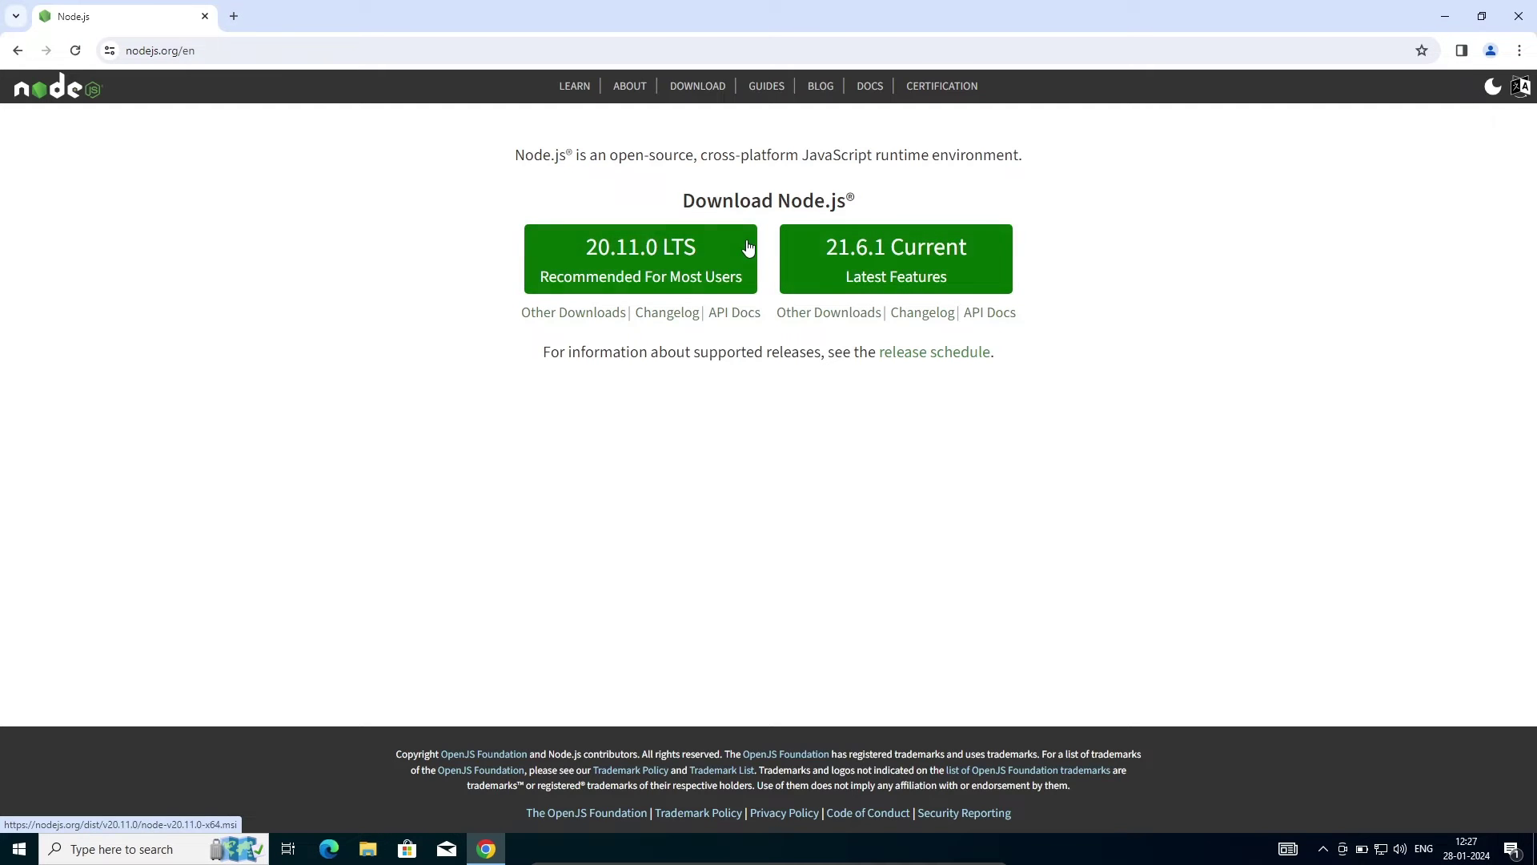
- Download the 32-bit Windows installer node-v20.11.0-x86.msi, launch it, and minimize Chrome
{"action": "left_click", "coordinate": [698, 88]}
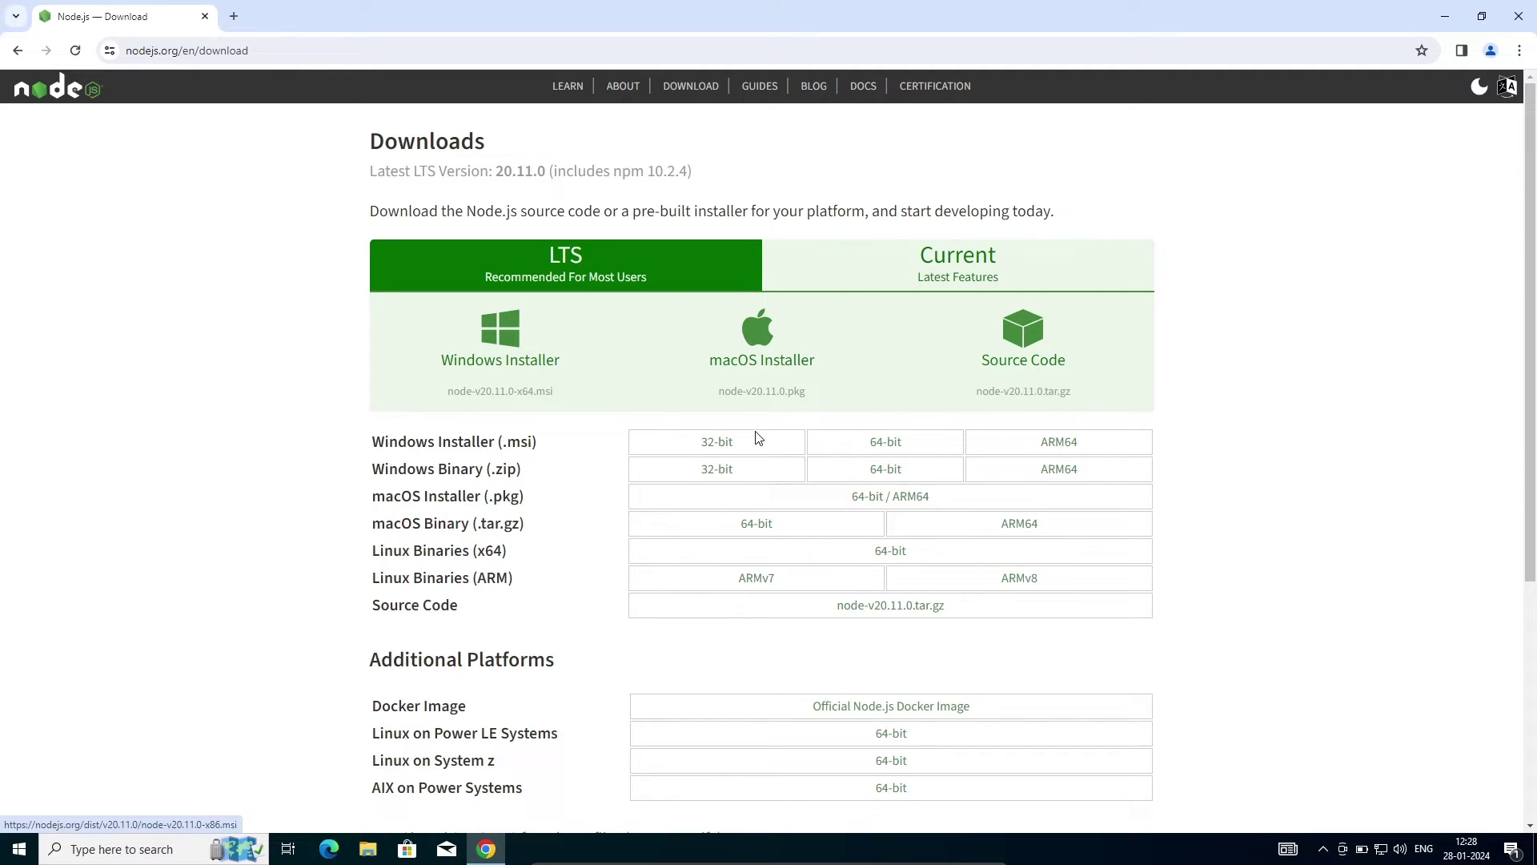
{"action": "left_click", "coordinate": [726, 446]}
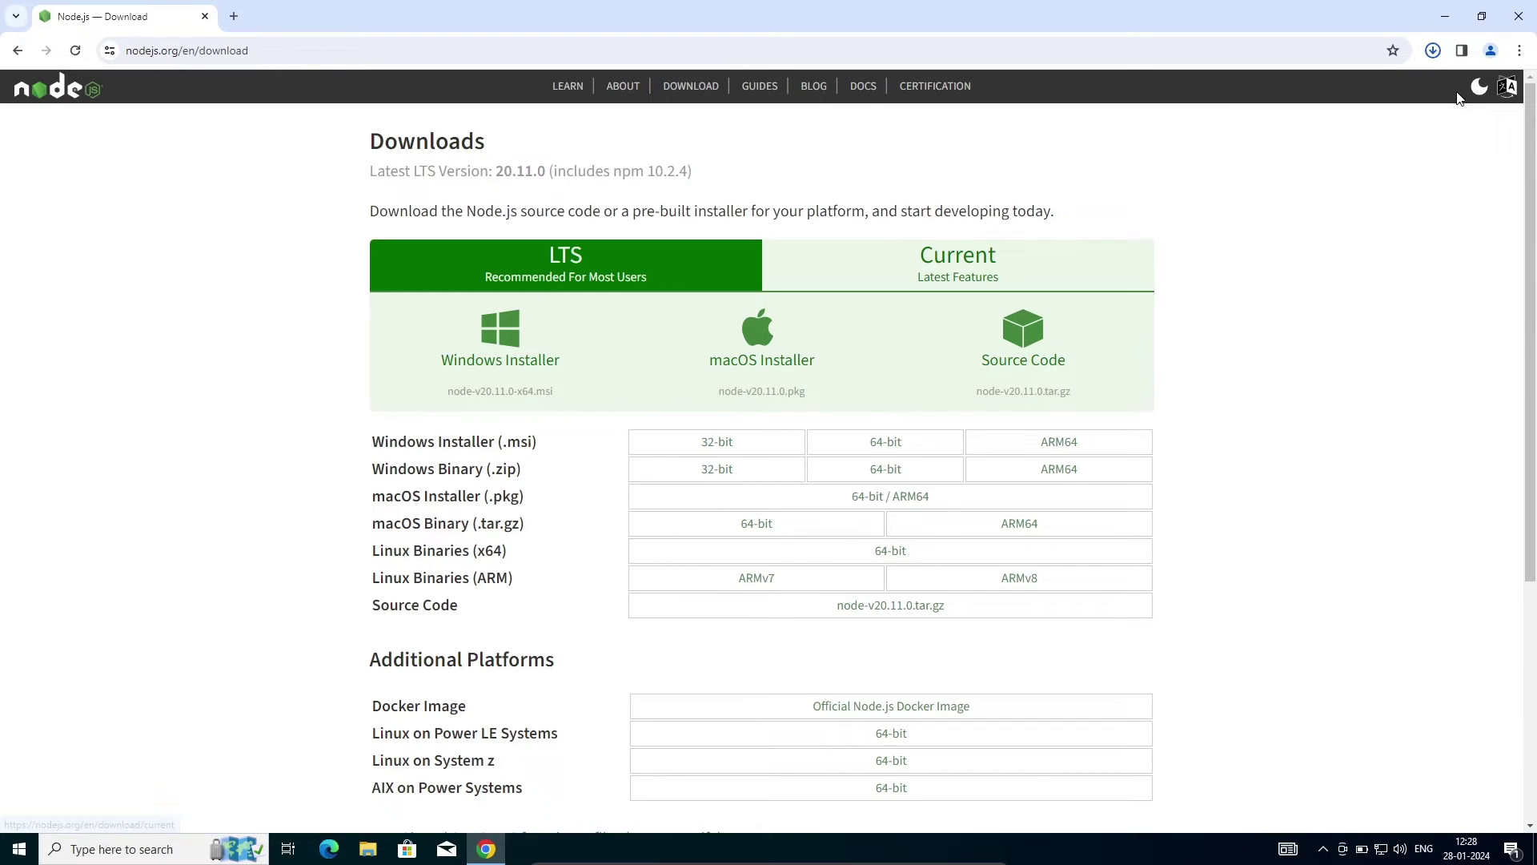
{"action": "left_click", "coordinate": [1433, 52]}
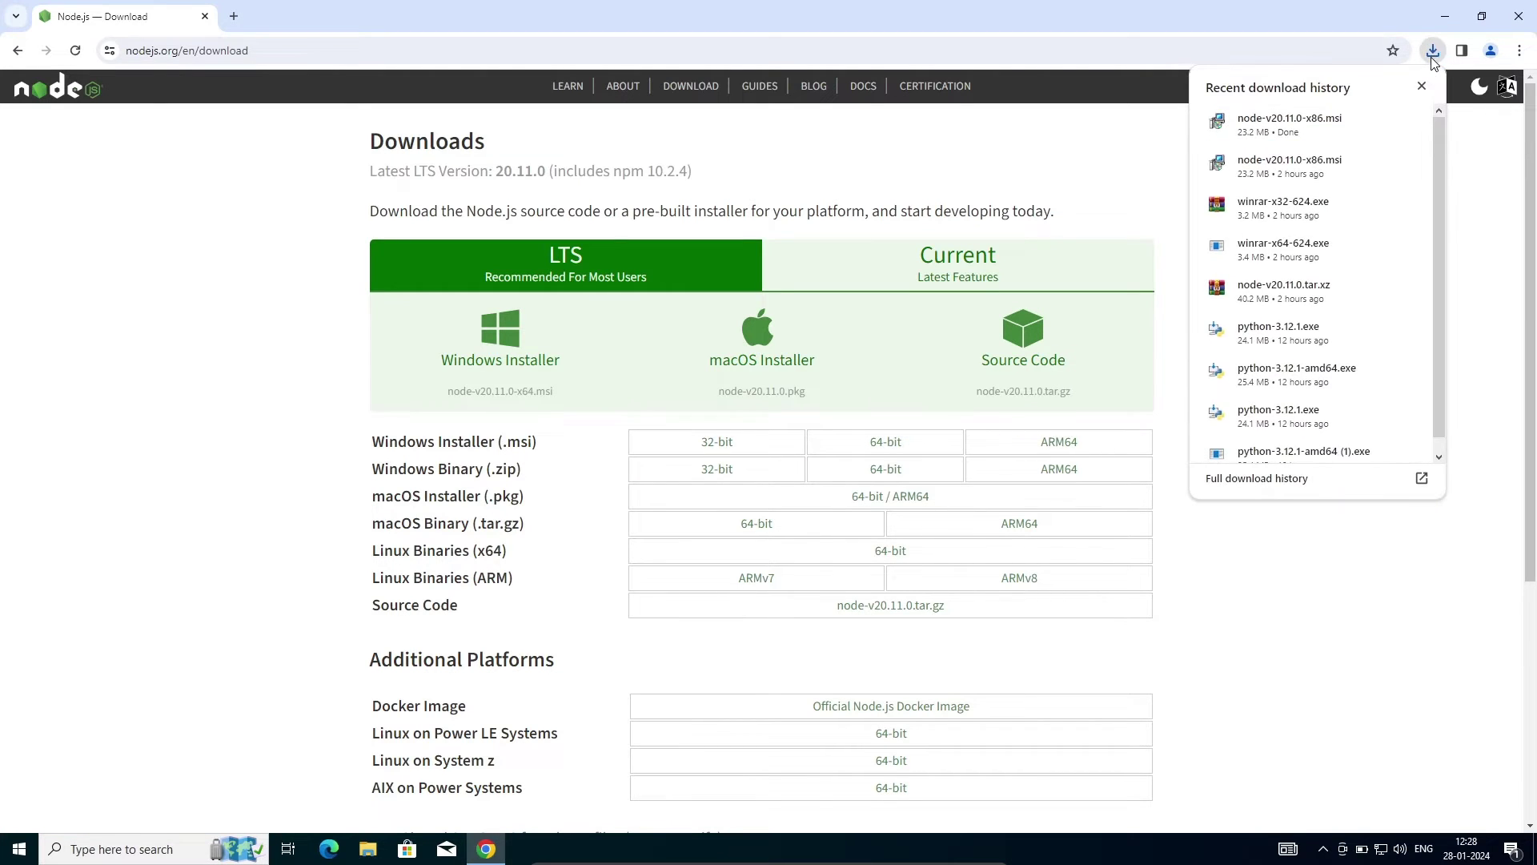
{"action": "mouse_move", "coordinate": [1291, 124]}
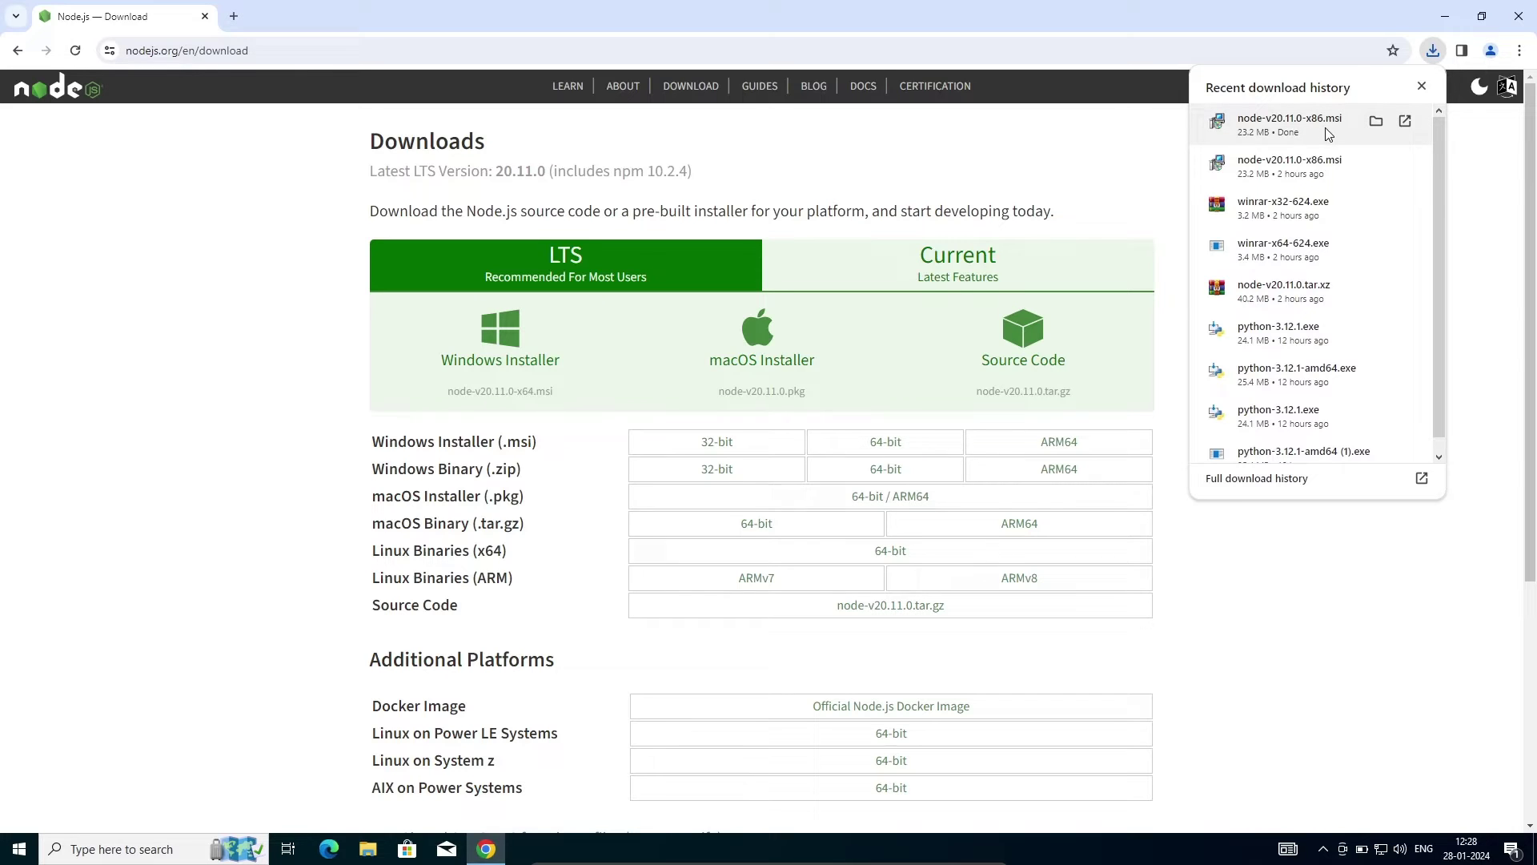
{"action": "left_click", "coordinate": [1276, 135]}
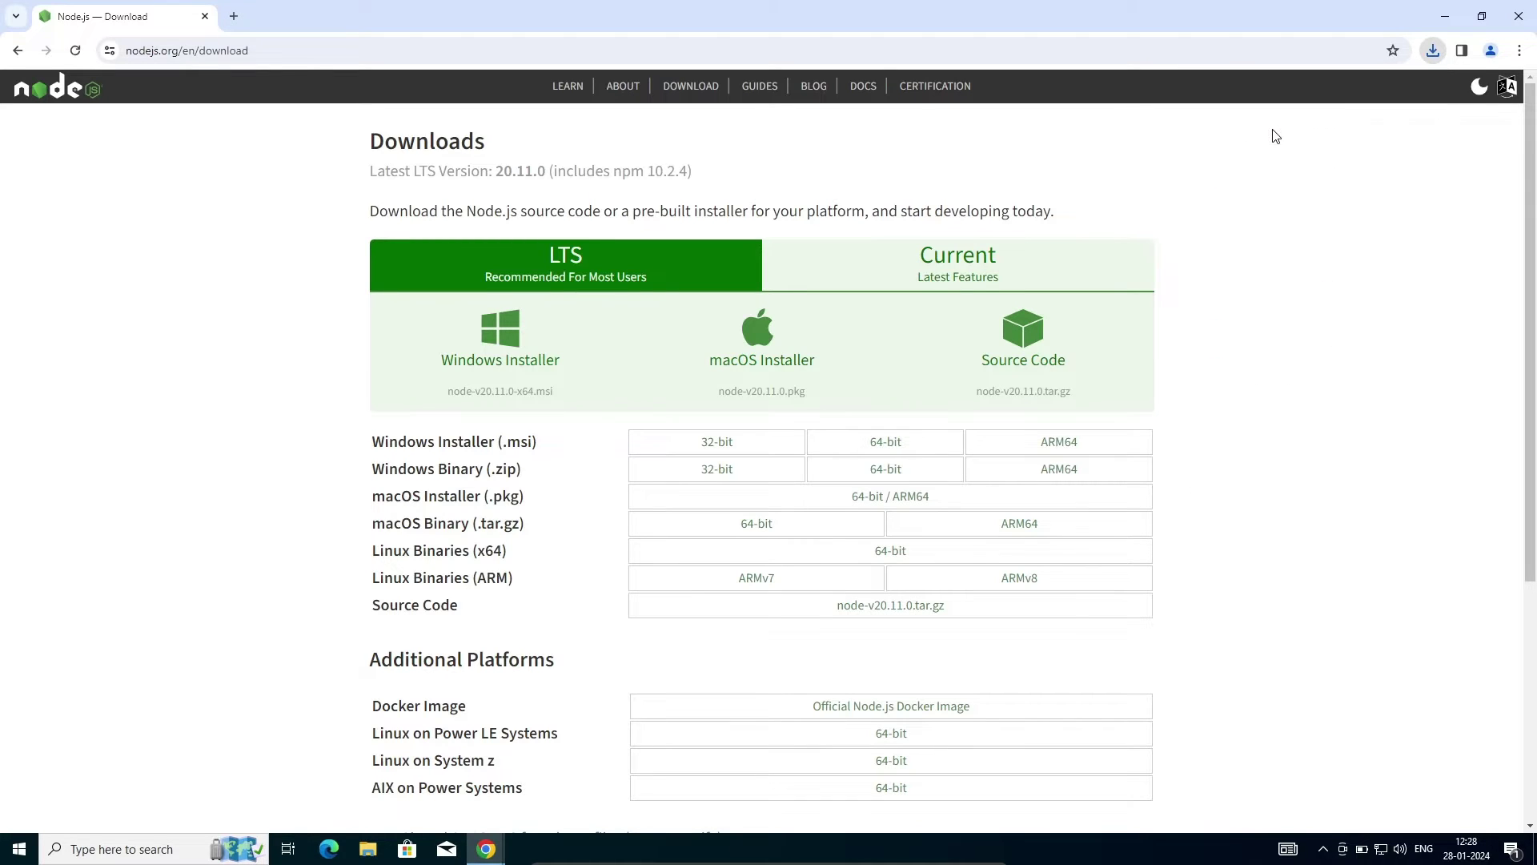
{"action": "left_click", "coordinate": [1441, 17]}
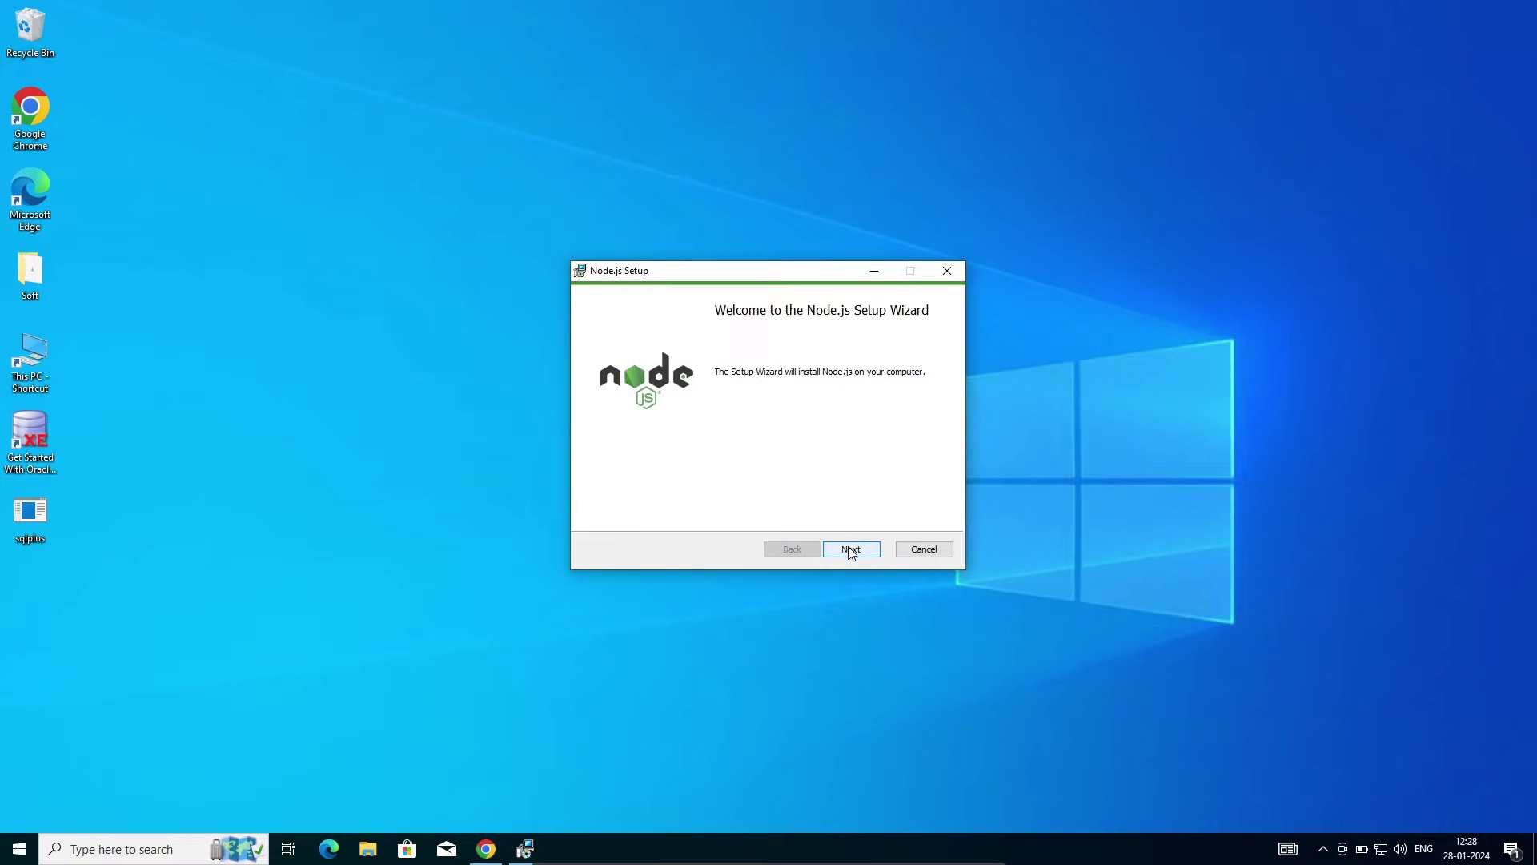
- Accept the license, keep the default folder, features and no build tools, and start installing
{"action": "left_click", "coordinate": [850, 550]}
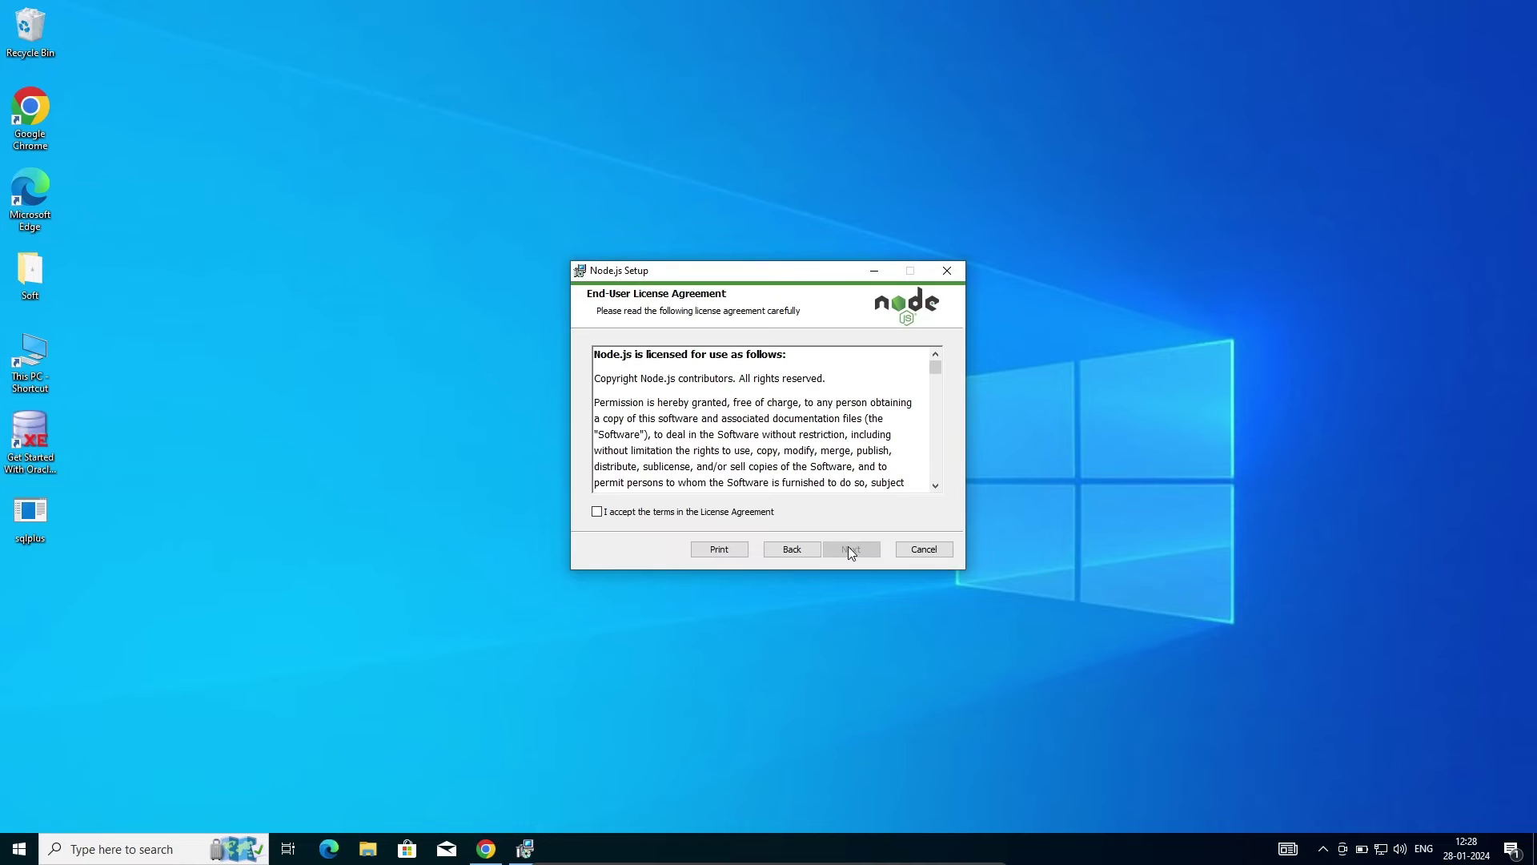
{"action": "left_click", "coordinate": [675, 516]}
{"action": "left_click", "coordinate": [850, 552]}
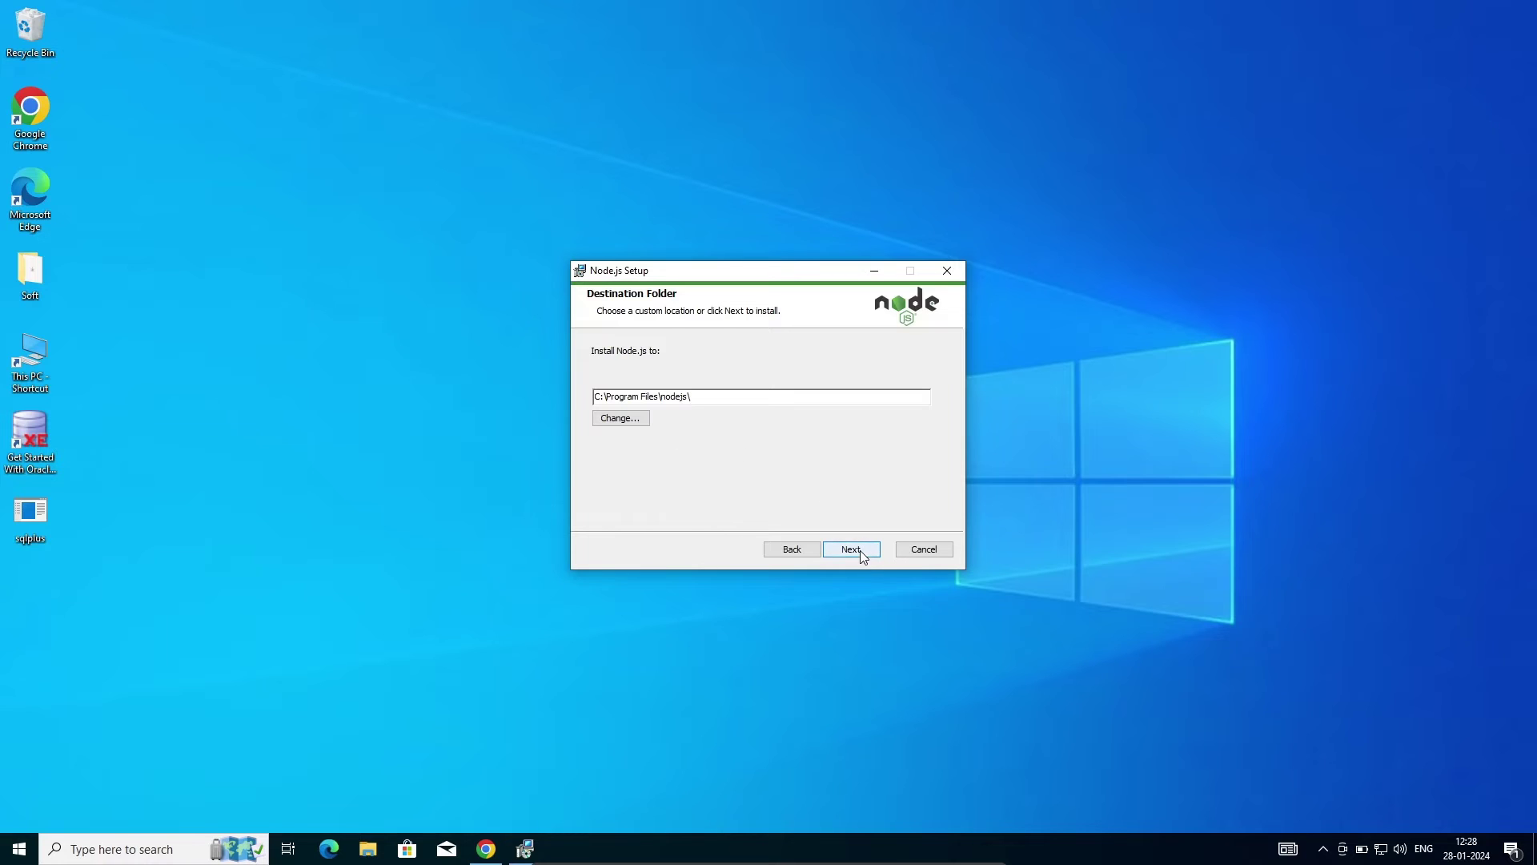
{"action": "left_click", "coordinate": [860, 554]}
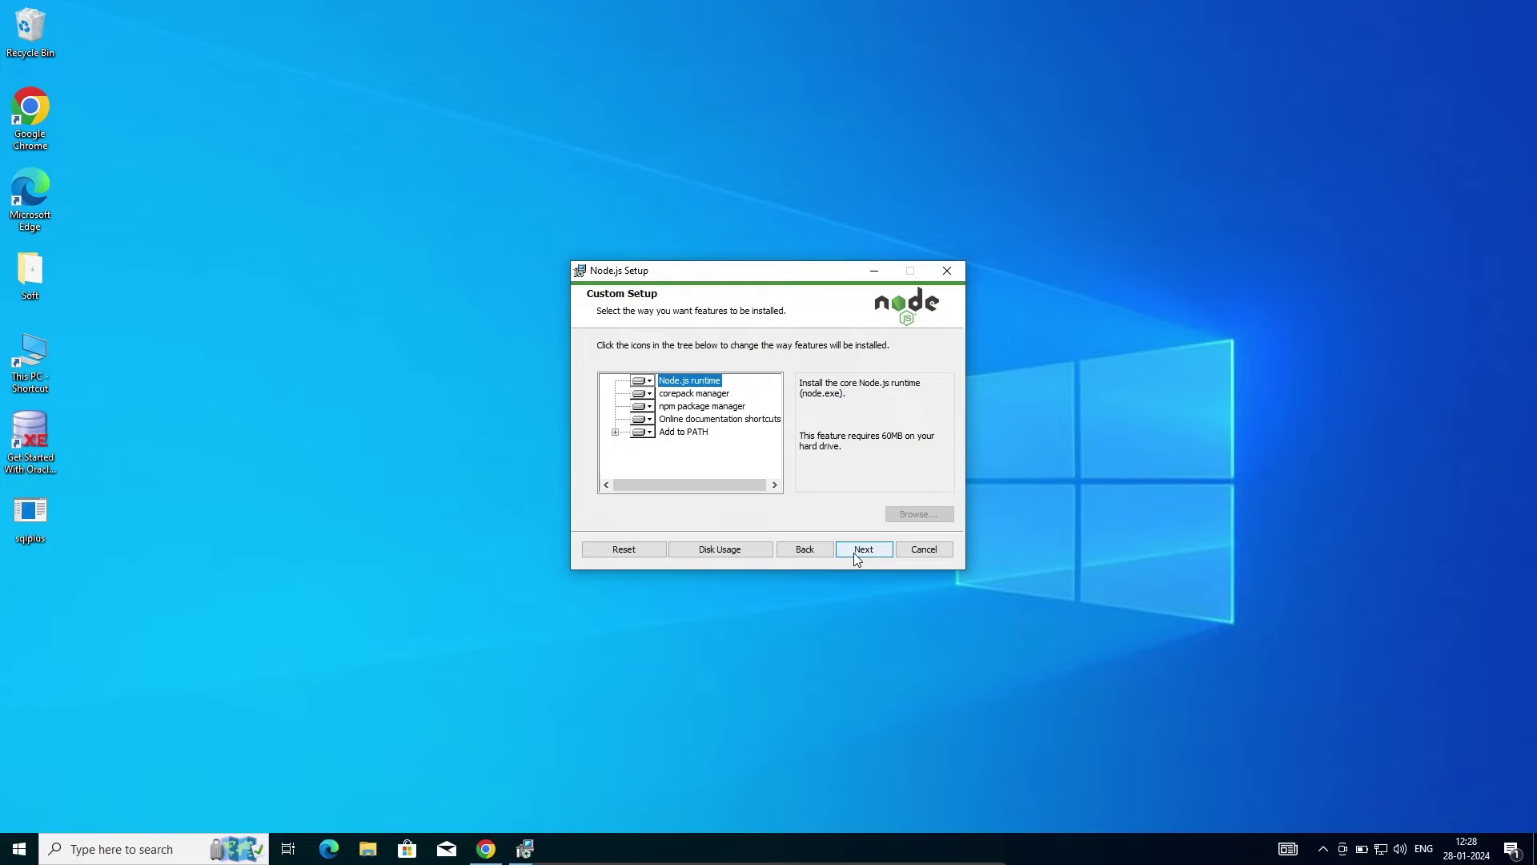
{"action": "left_click", "coordinate": [857, 554]}
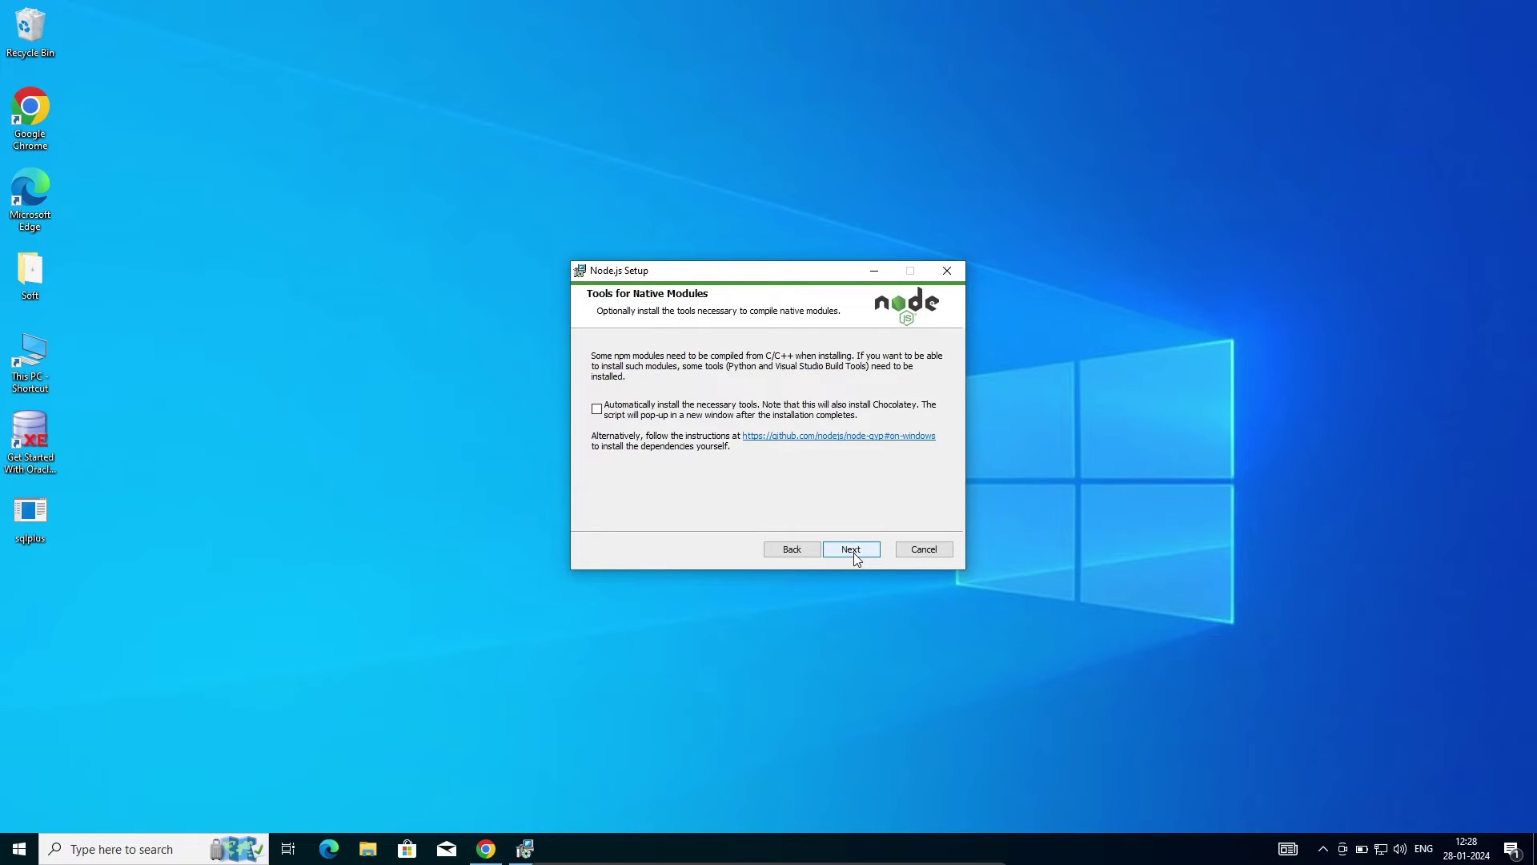
{"action": "left_click", "coordinate": [854, 552]}
{"action": "left_click", "coordinate": [854, 551]}
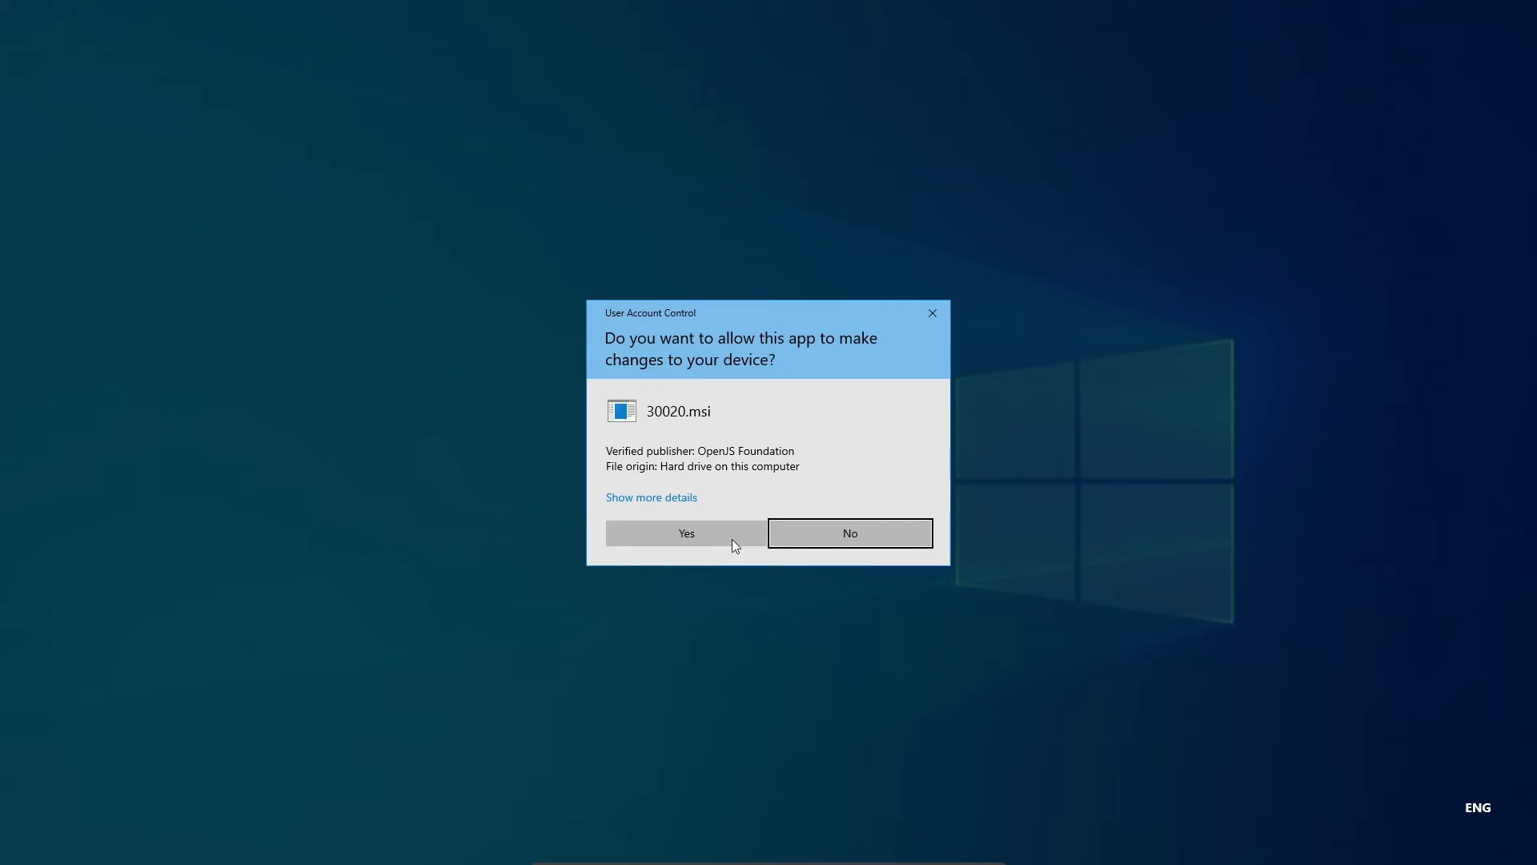
- Approve the User Account Control prompt so the Node.js installation can proceed
{"action": "left_click", "coordinate": [710, 535]}
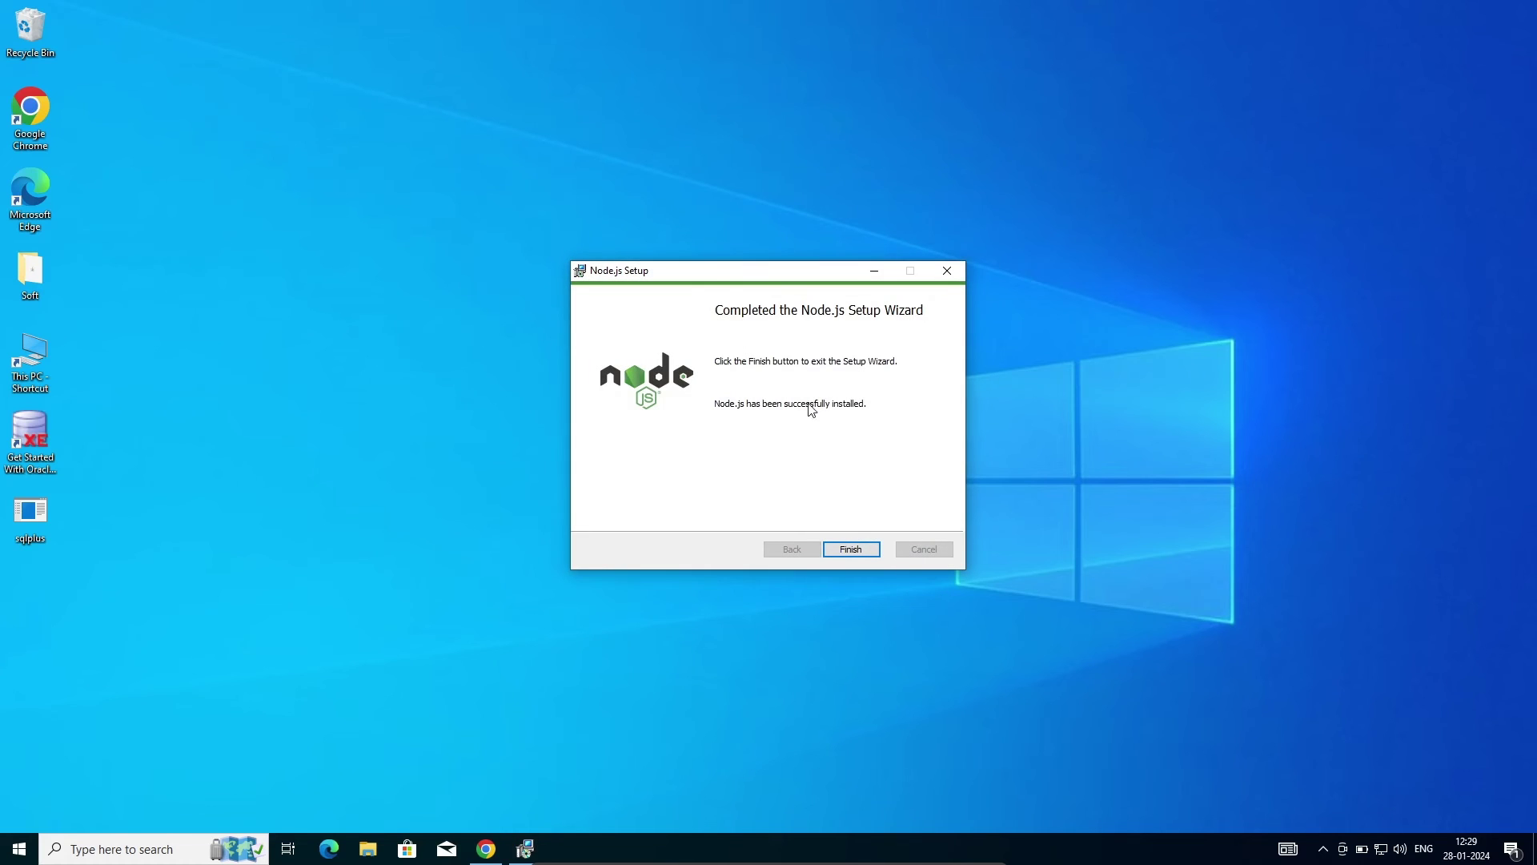
- Finish the setup wizard, then launch Command Prompt through a Windows search for cmd
{"action": "left_click", "coordinate": [858, 549]}
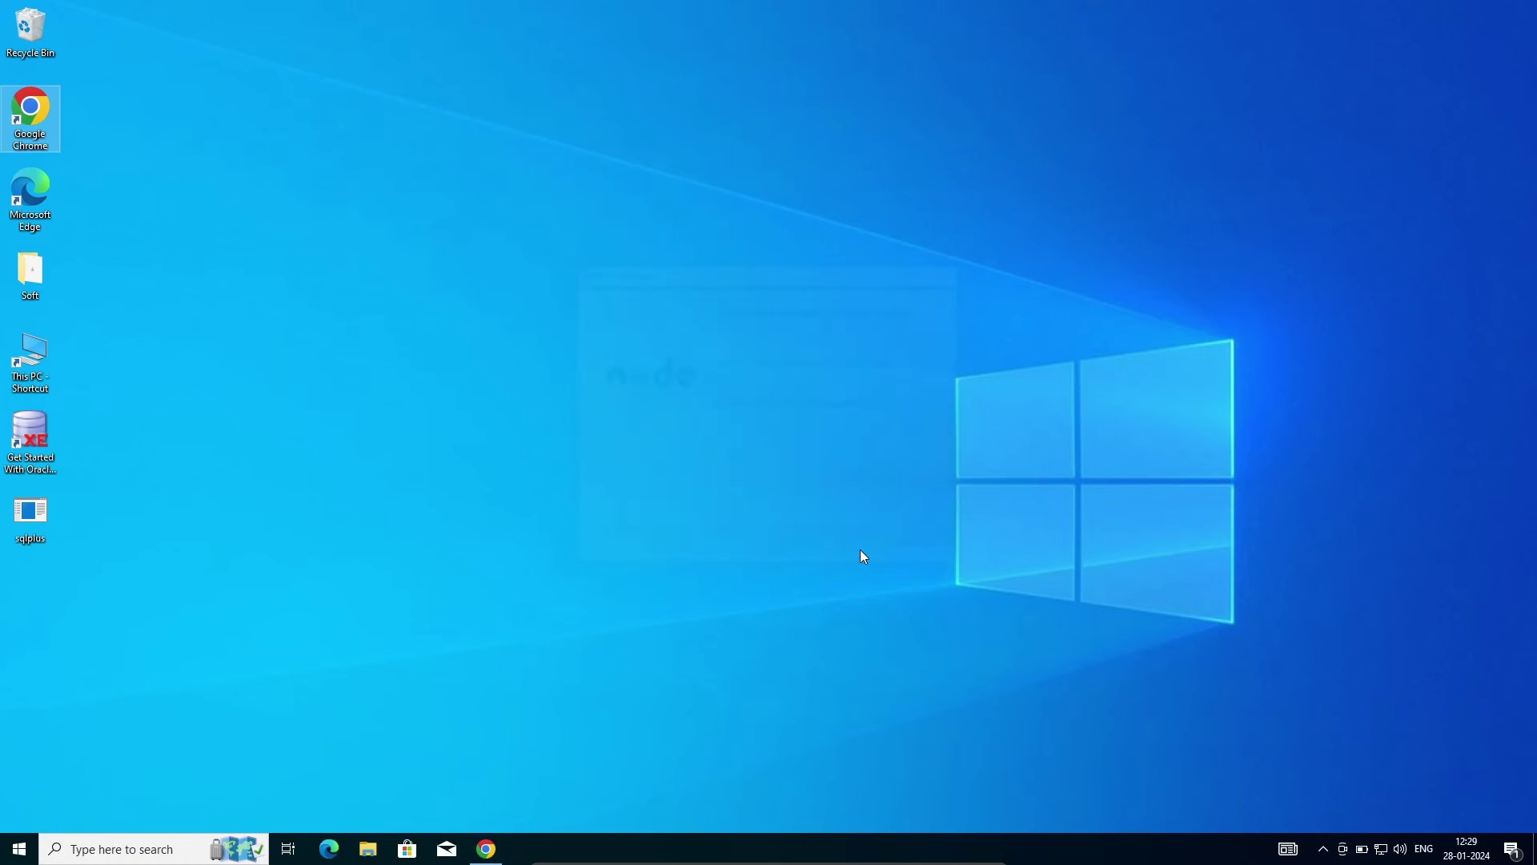
{"action": "left_click", "coordinate": [136, 849]}
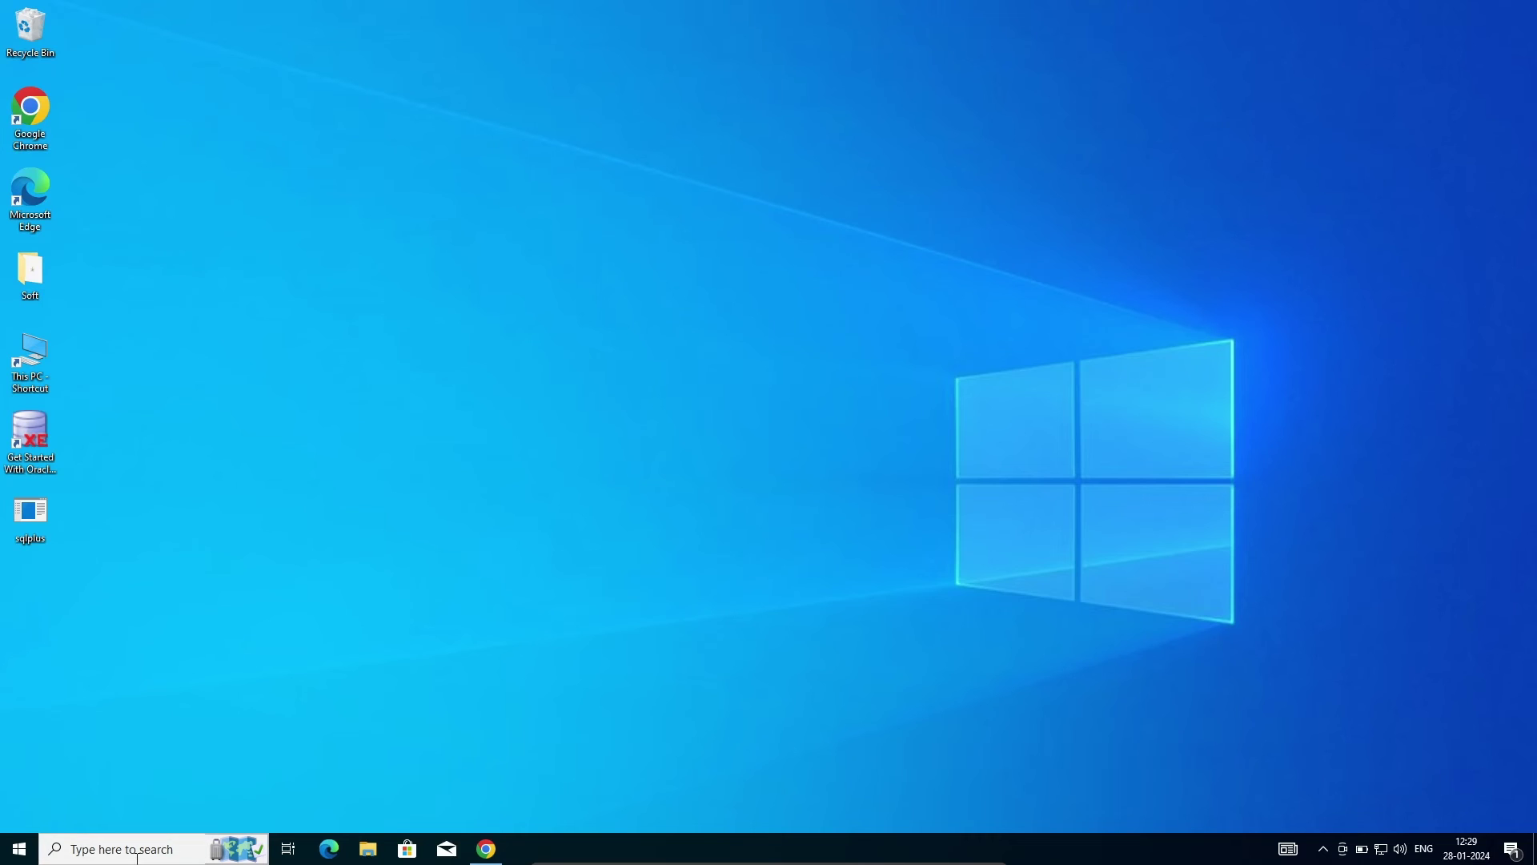
{"action": "type", "text": "d"}
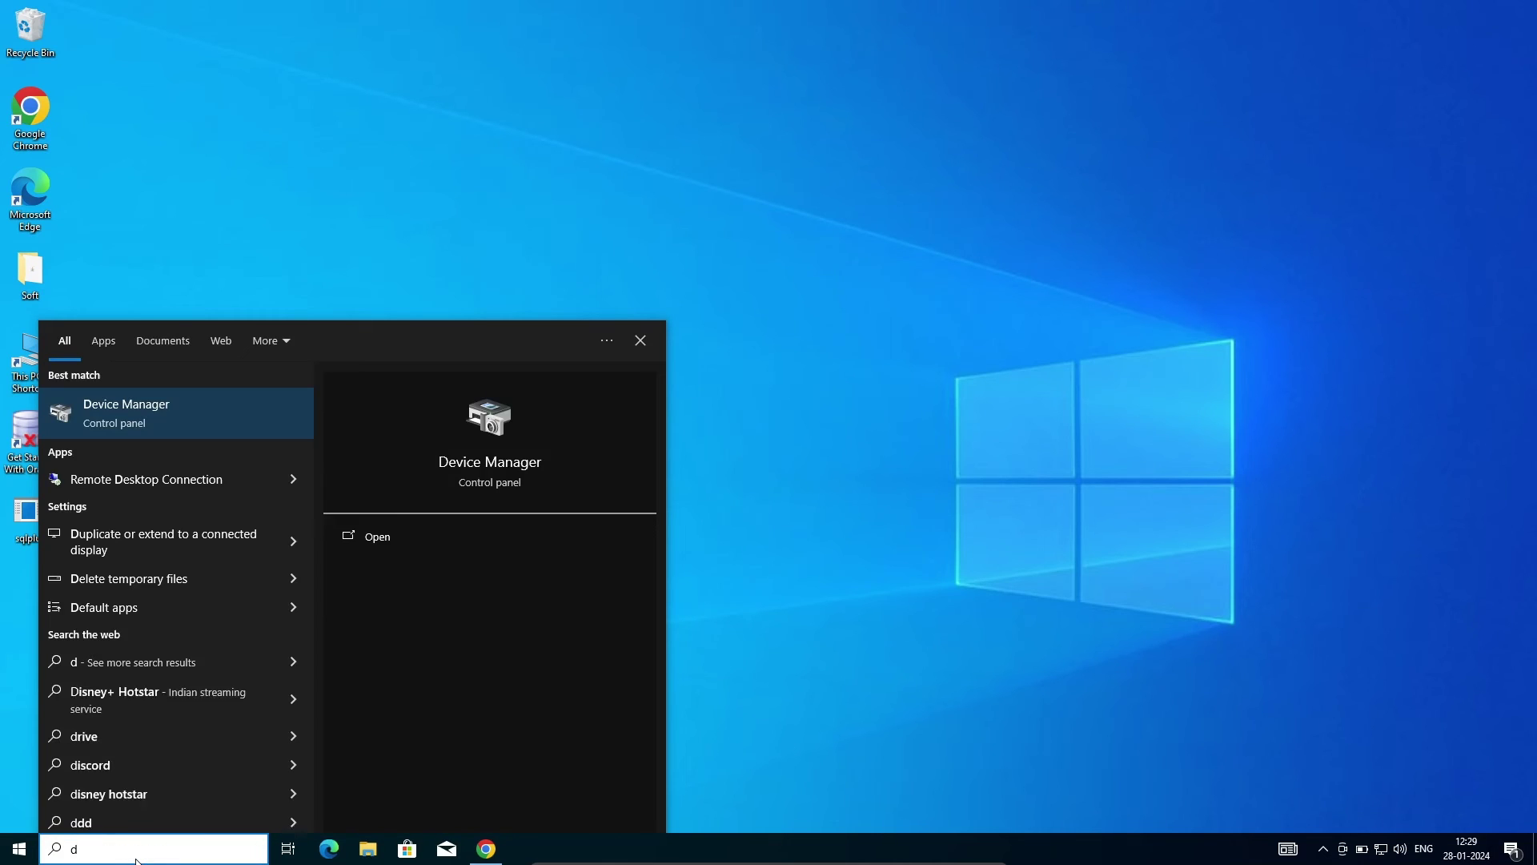
{"action": "key", "text": "BackSpace"}
{"action": "type", "text": "c"}
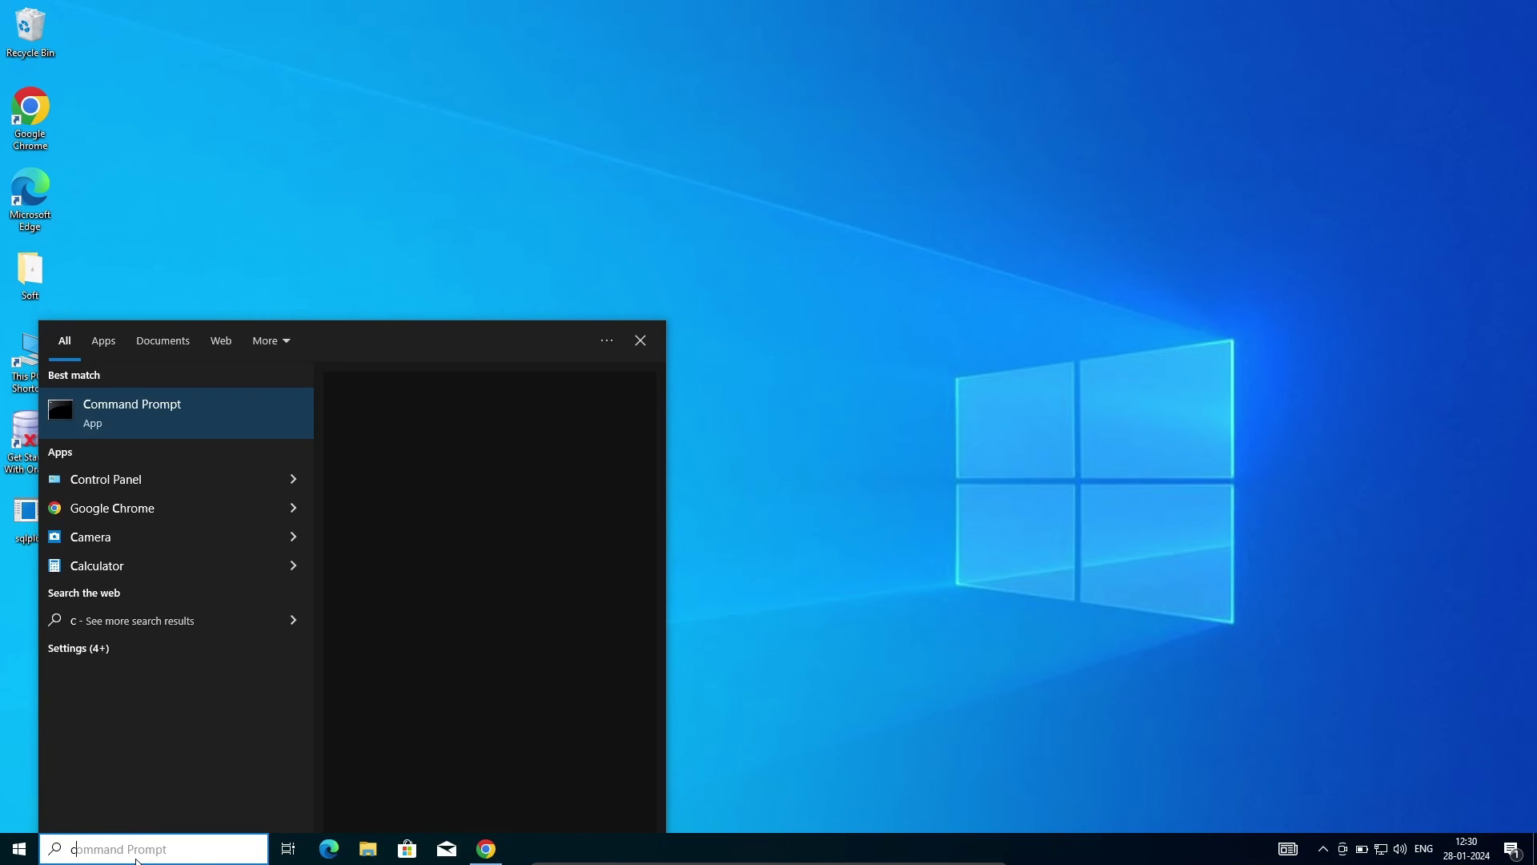
{"action": "type", "text": "md"}
{"action": "key", "text": "Return"}
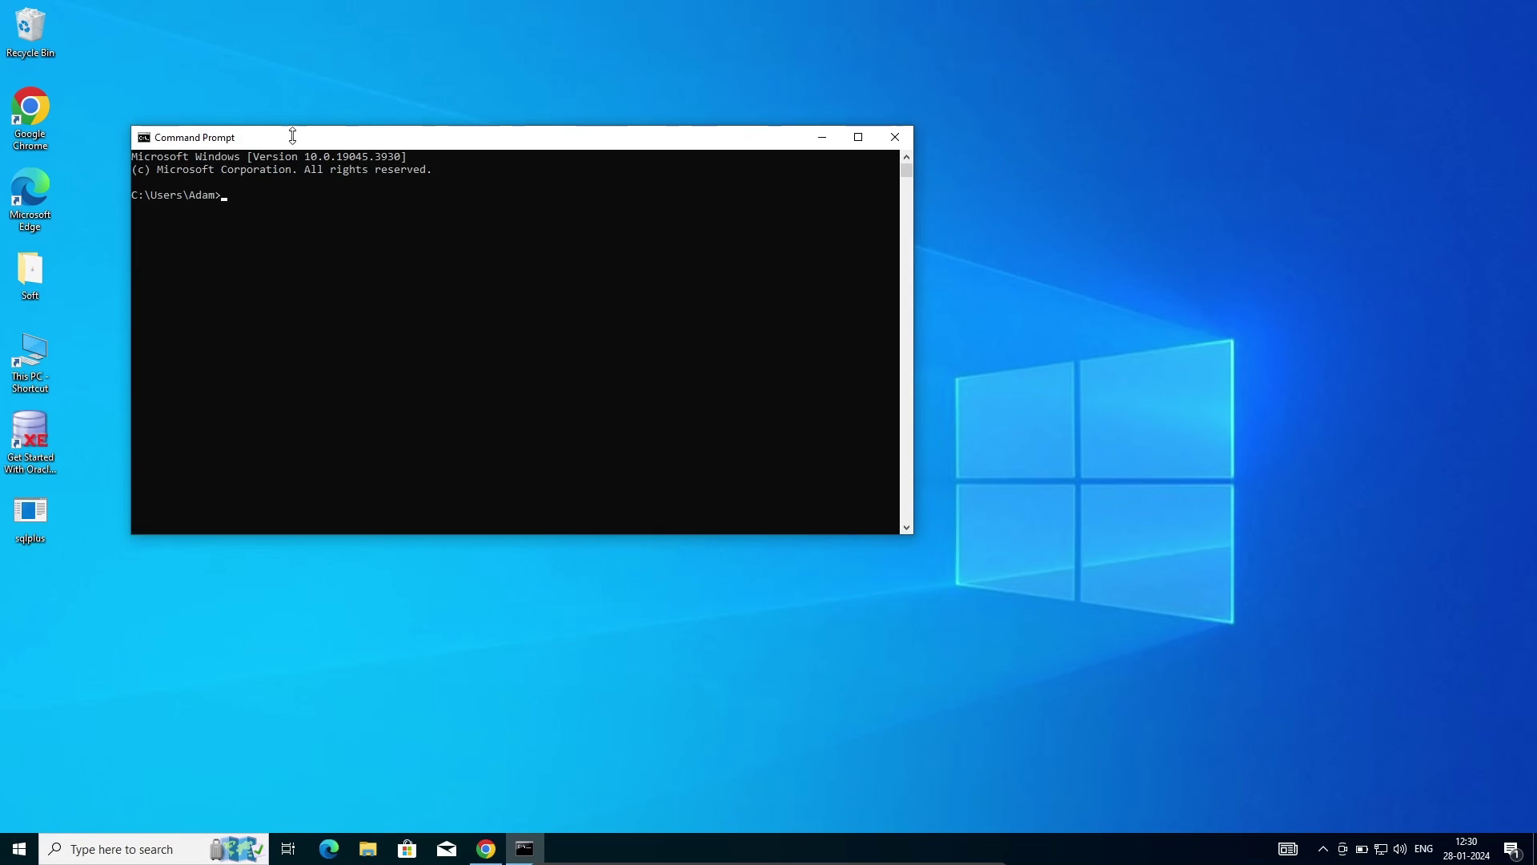
- Move the Command Prompt window toward the screen centre and run 'node'
{"action": "left_click_drag", "start_coordinate": [293, 145], "coordinate": [491, 243]}
{"action": "type", "text": "node"}
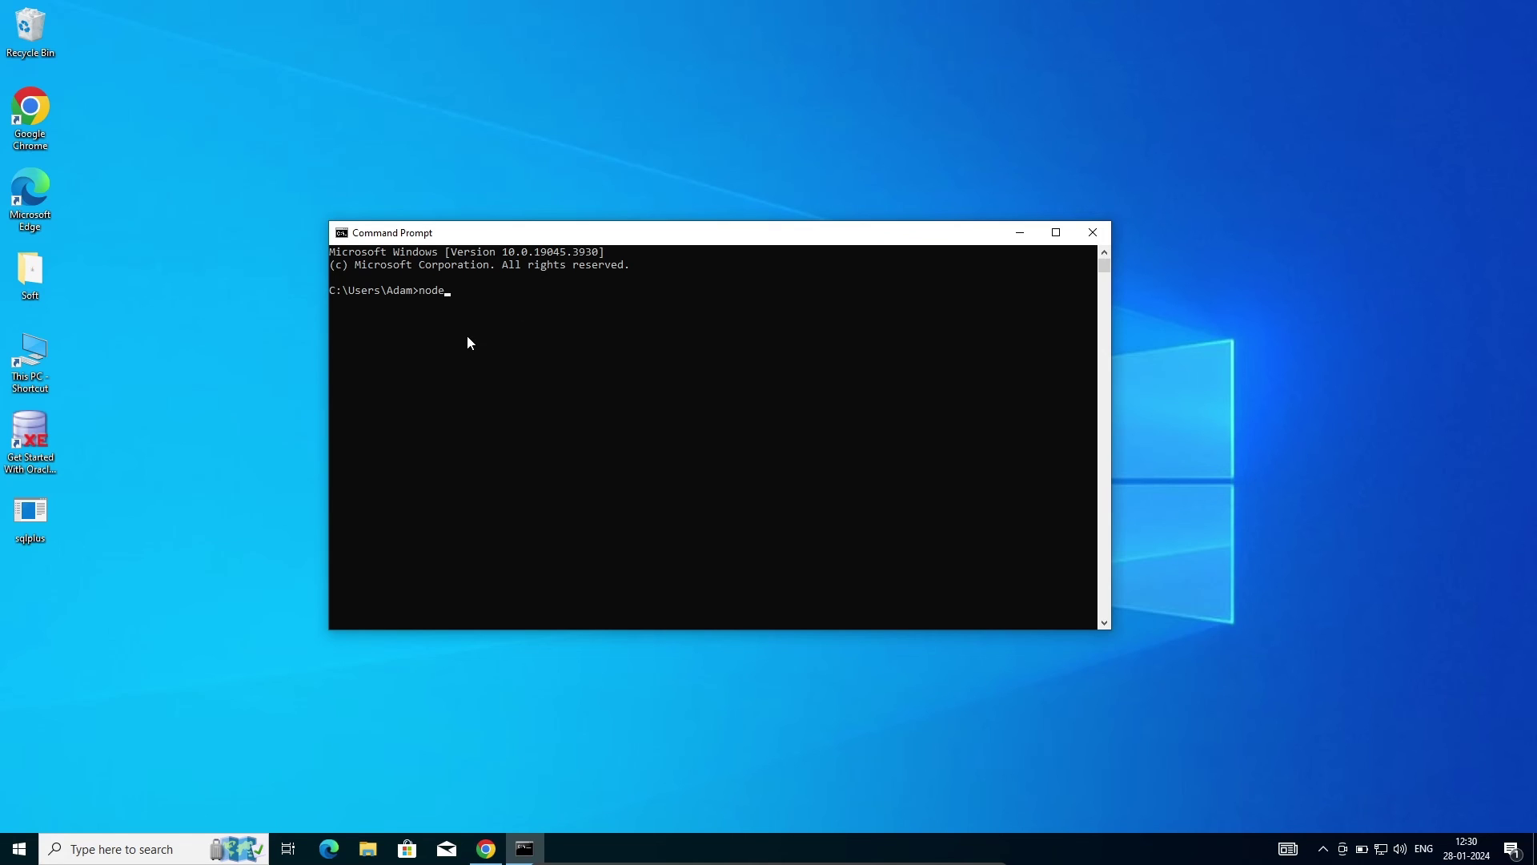
{"action": "key", "text": "Return"}
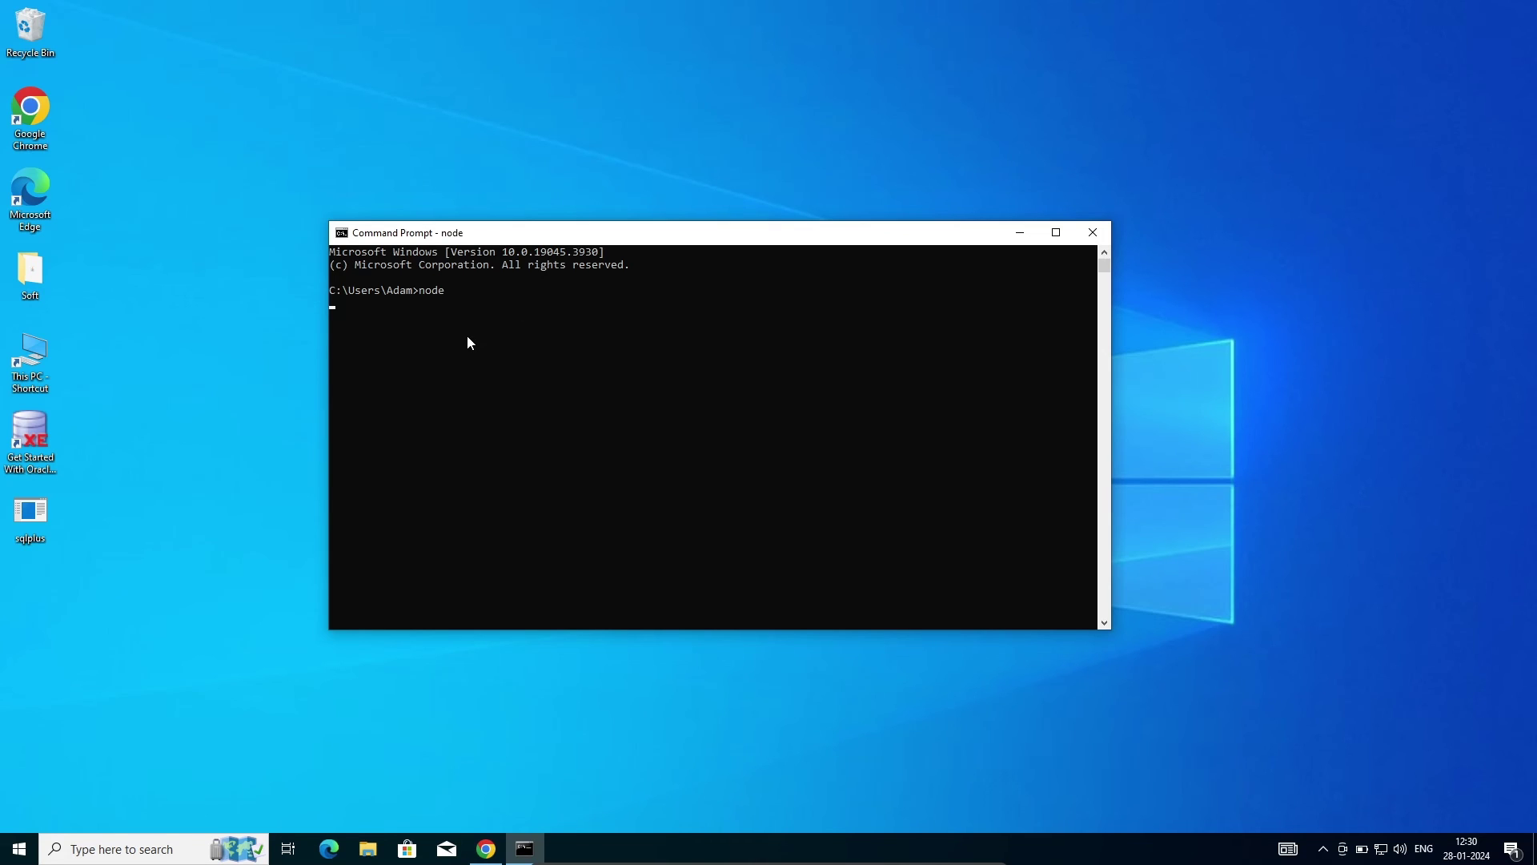